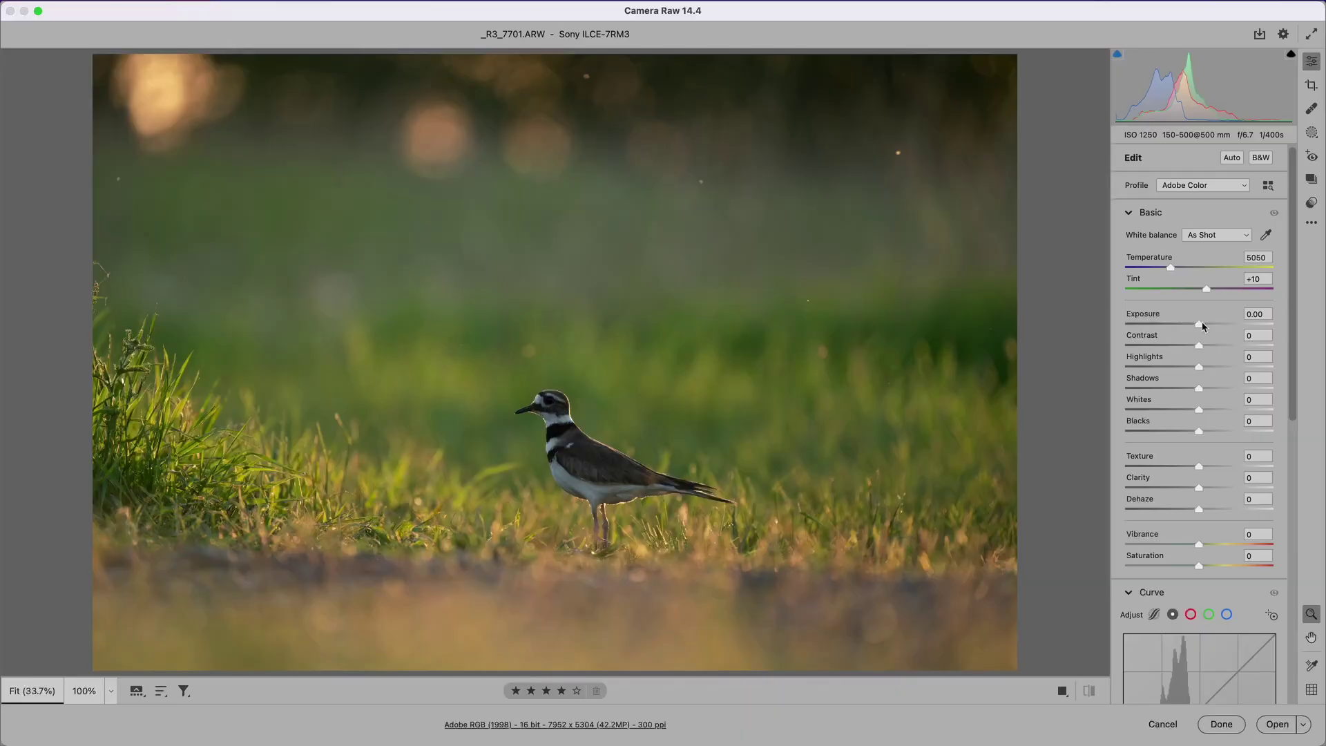
Raise the Whites slider in the Basic panel to brighten the killdeer photo.
drag(1201, 411, 1189, 437)
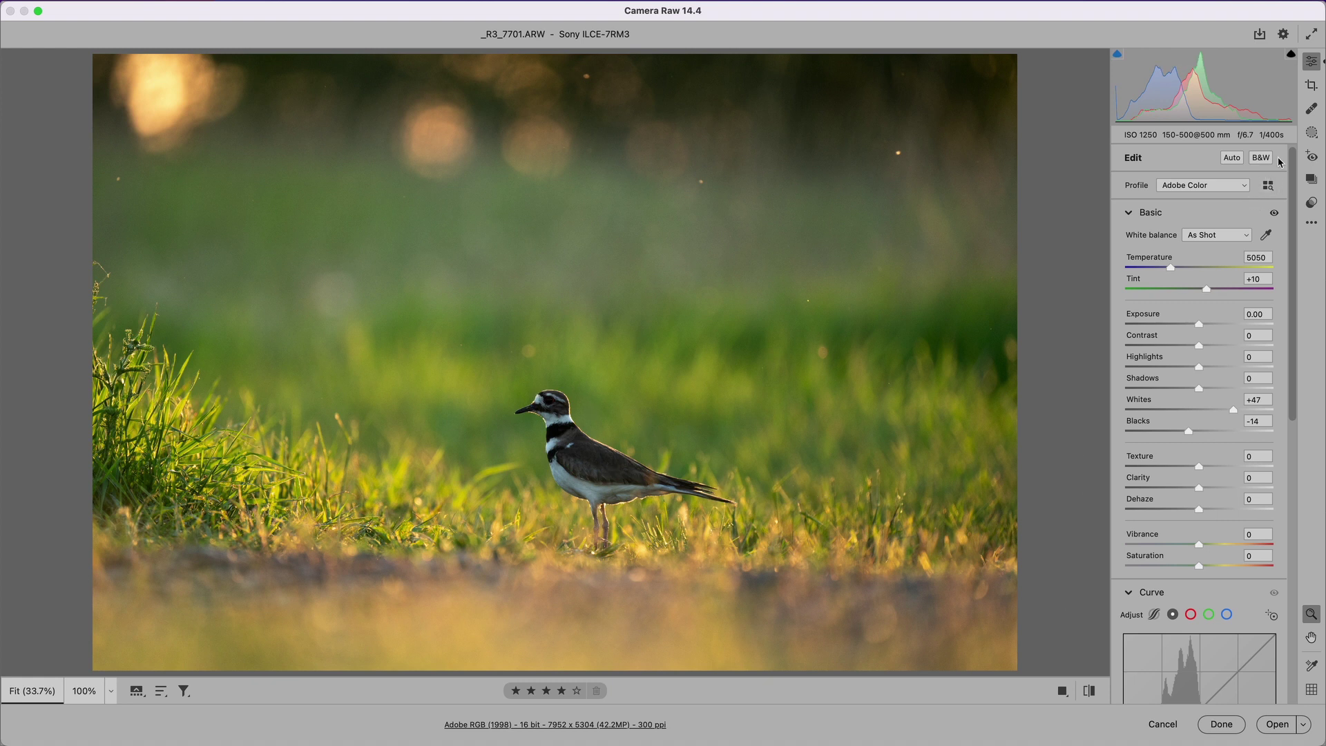
Bring up the Masking panel's choices for creating a new mask.
click(1312, 132)
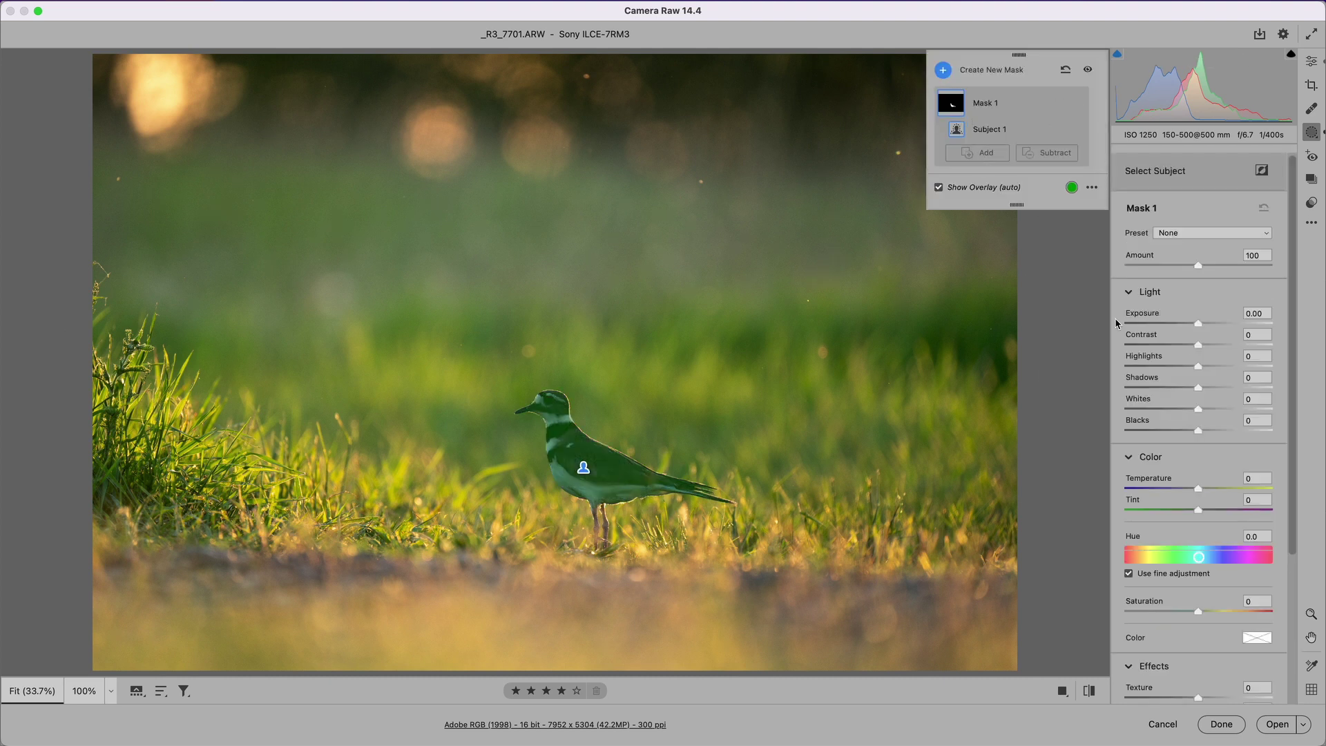
Brighten the bird's subject mask and adjust its highlights, shadows and blacks.
drag(1206, 326, 1226, 386)
mouse_move(1197, 430)
mouse_down()
mouse_move(1198, 441)
mouse_move(1202, 410)
mouse_up()
Add a second subject mask with a radial gradient over the bird's head and raised Exposure.
click(944, 70)
click(971, 109)
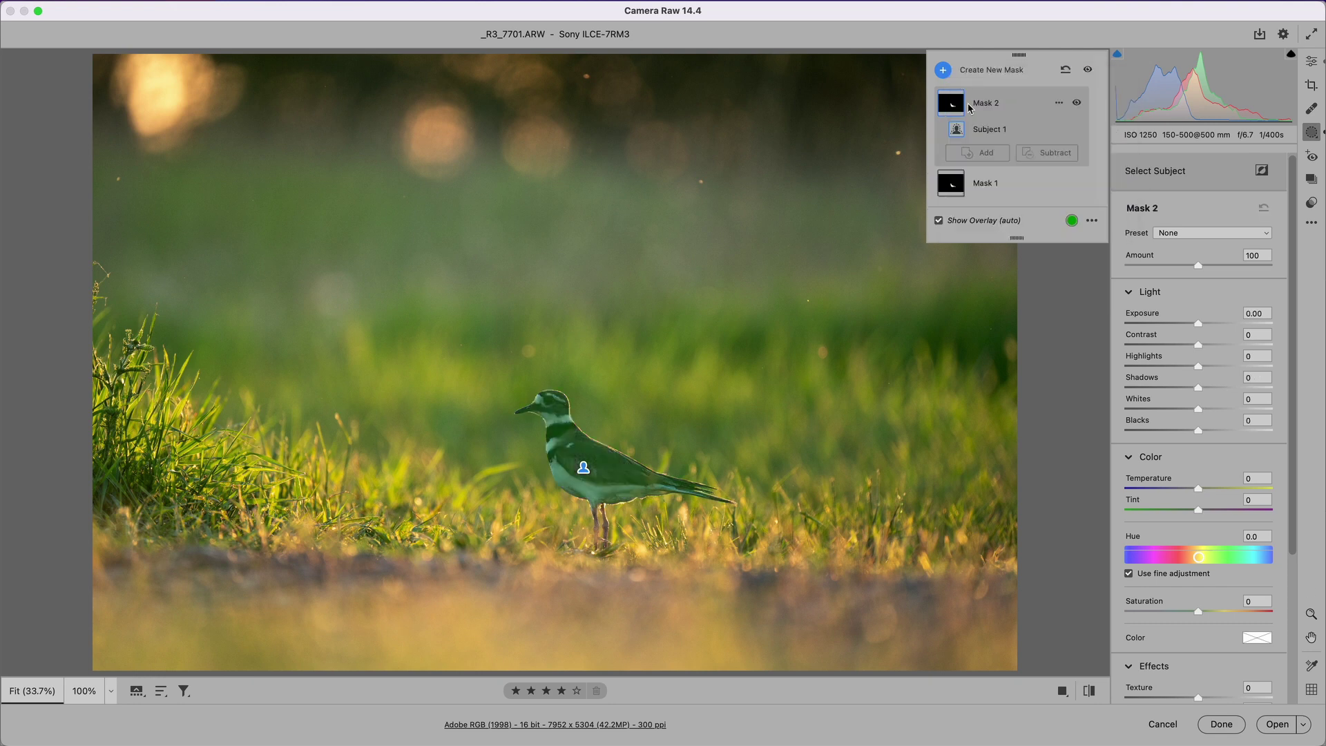
click(1059, 102)
mouse_move(1088, 172)
click(1190, 246)
click(544, 391)
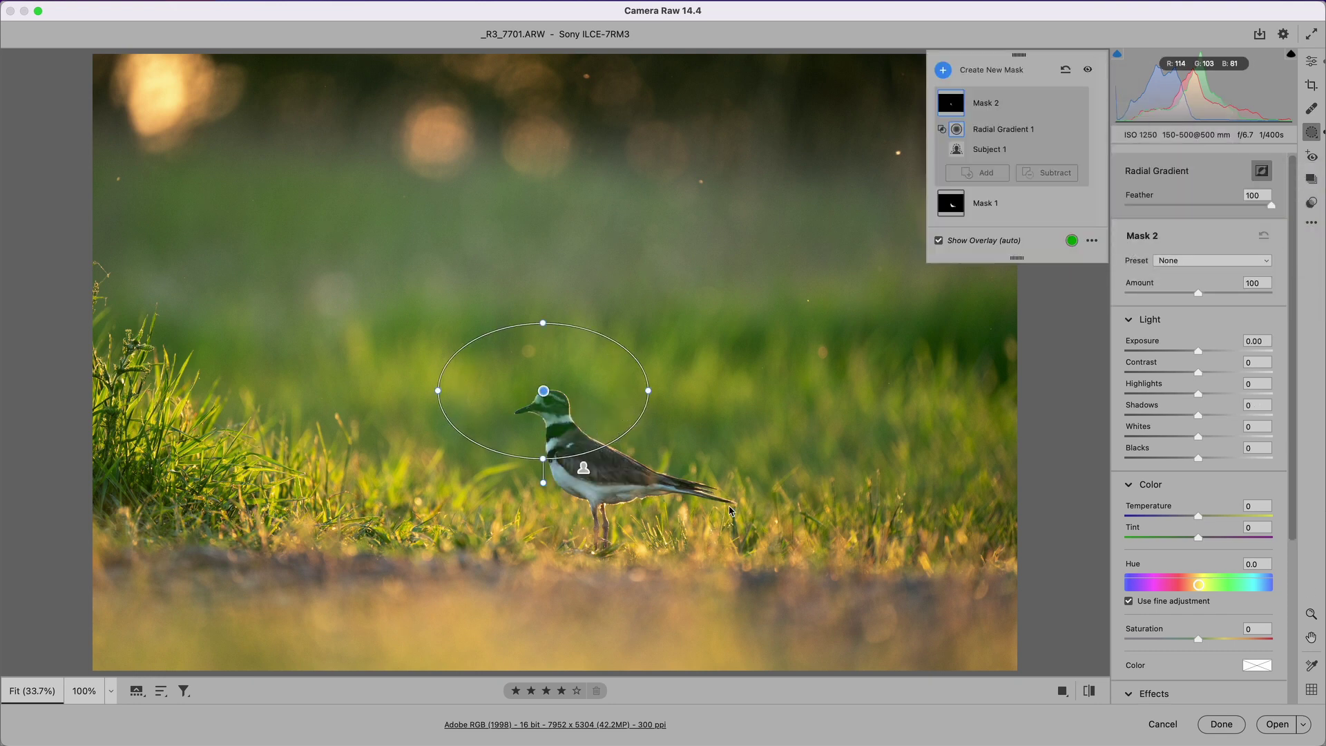
drag(1198, 352, 1200, 350)
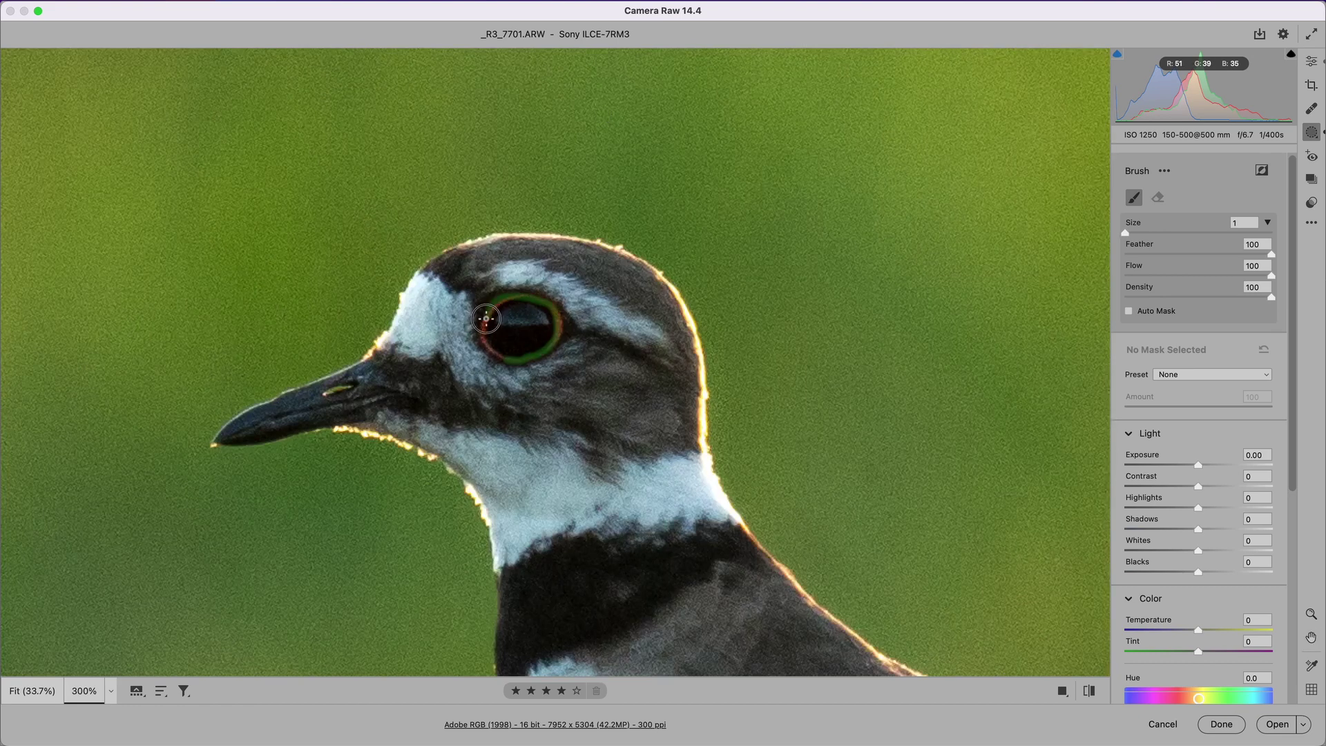
Brush Mask 3 around the bird's eye, raising Whites to +69 and Saturation to +39.
mouse_move(486, 319)
mouse_down()
mouse_move(546, 297)
mouse_move(553, 342)
mouse_up()
drag(1199, 550, 1249, 550)
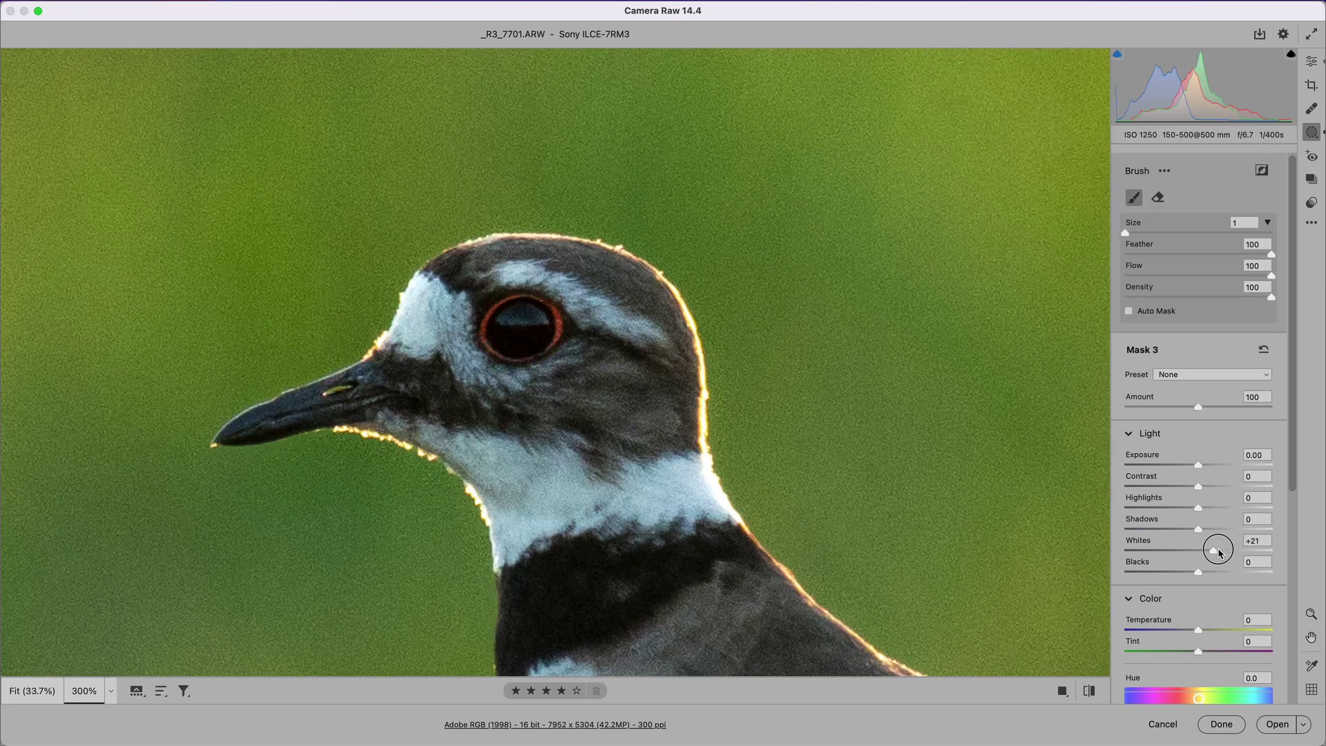
scroll(1198, 483, down, 5)
key(super+minus)
key(super+minus)
key(super+minus)
drag(797, 513, 903, 396)
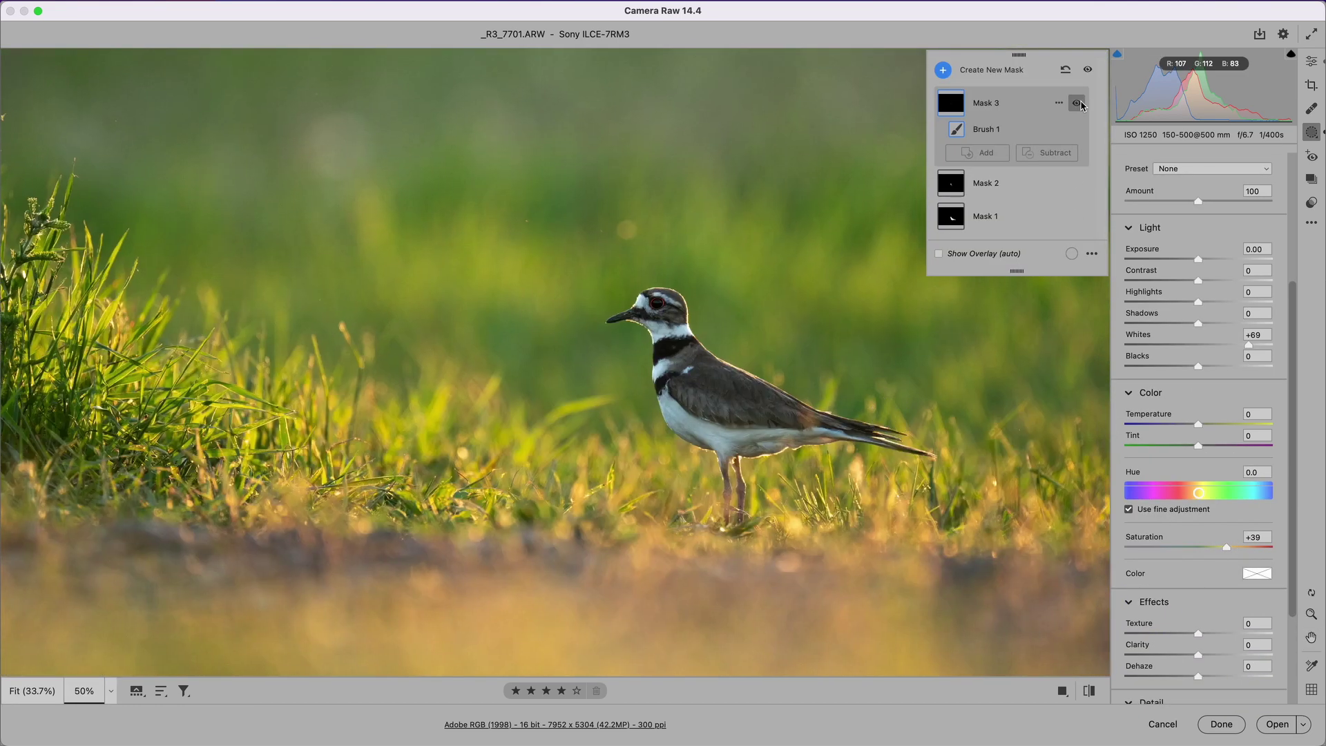
key(super+minus)
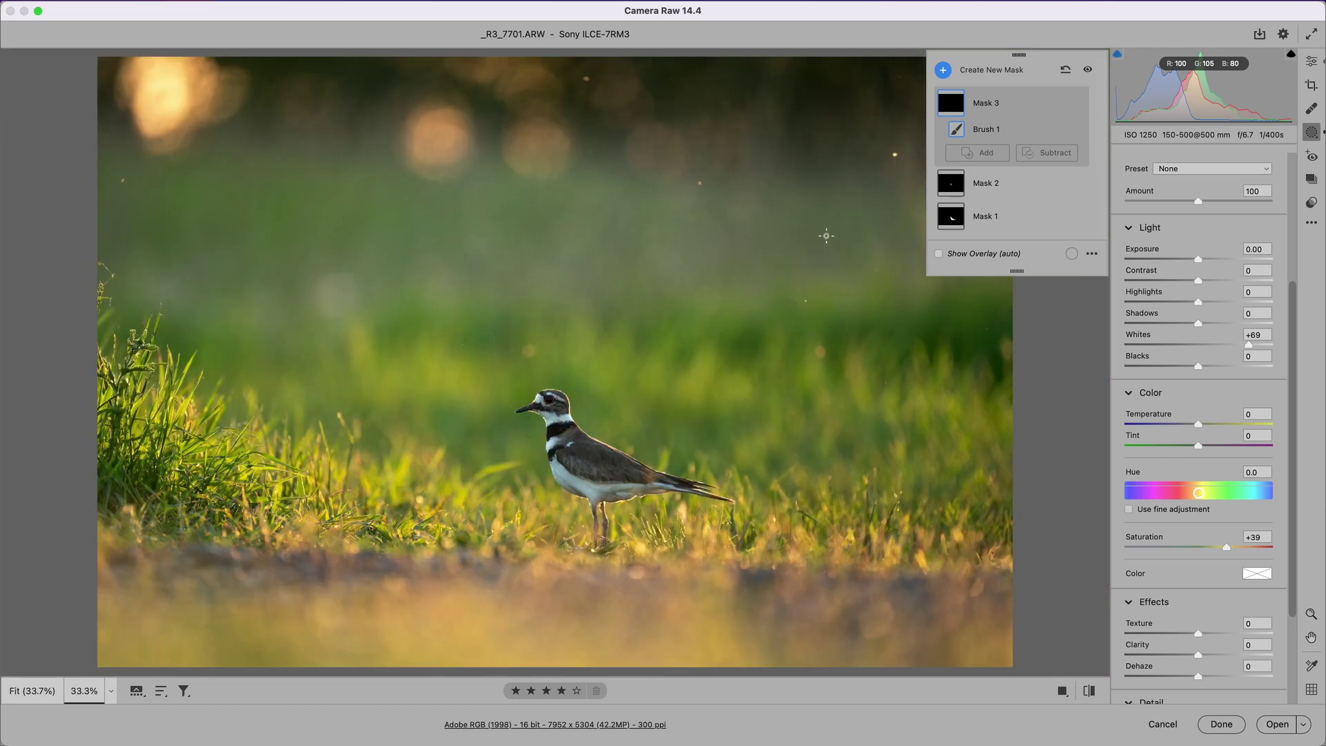
Add a linear gradient Mask 4 from the top down to the bird, boosting Saturation.
key(g)
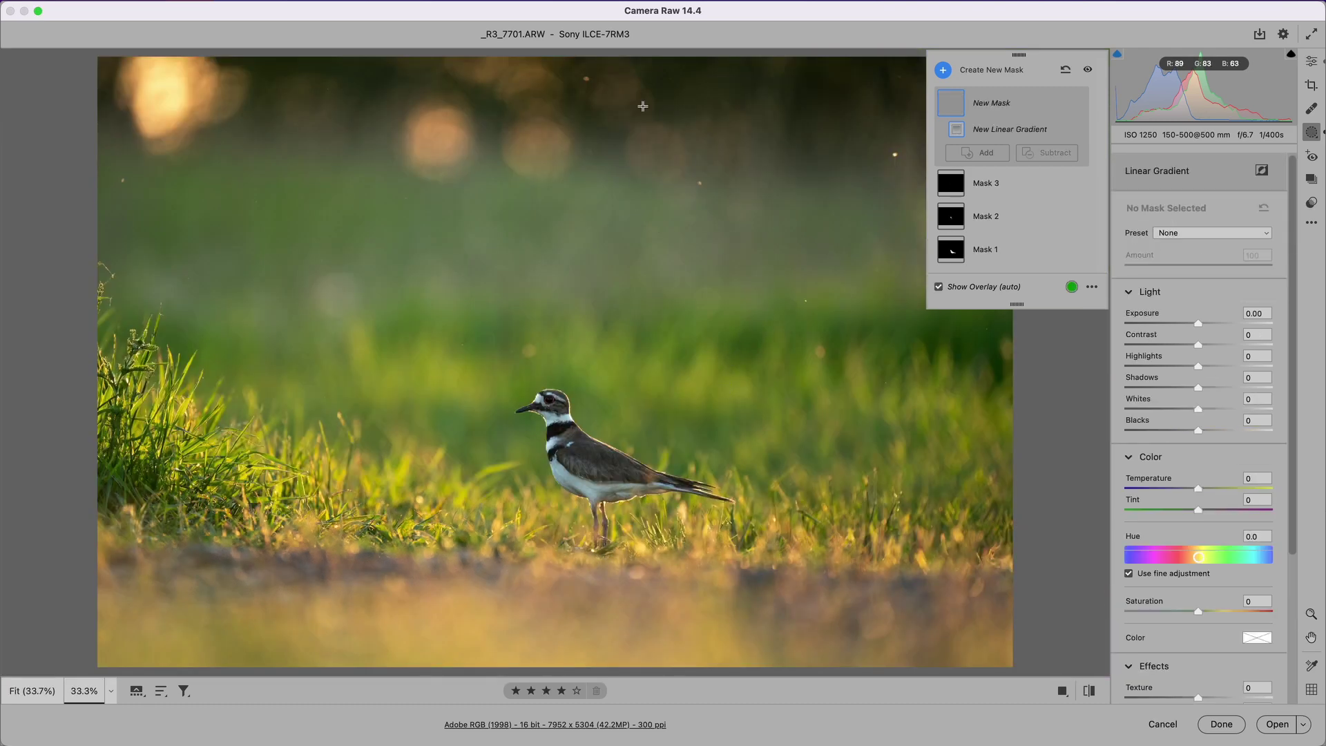
drag(635, 72, 646, 431)
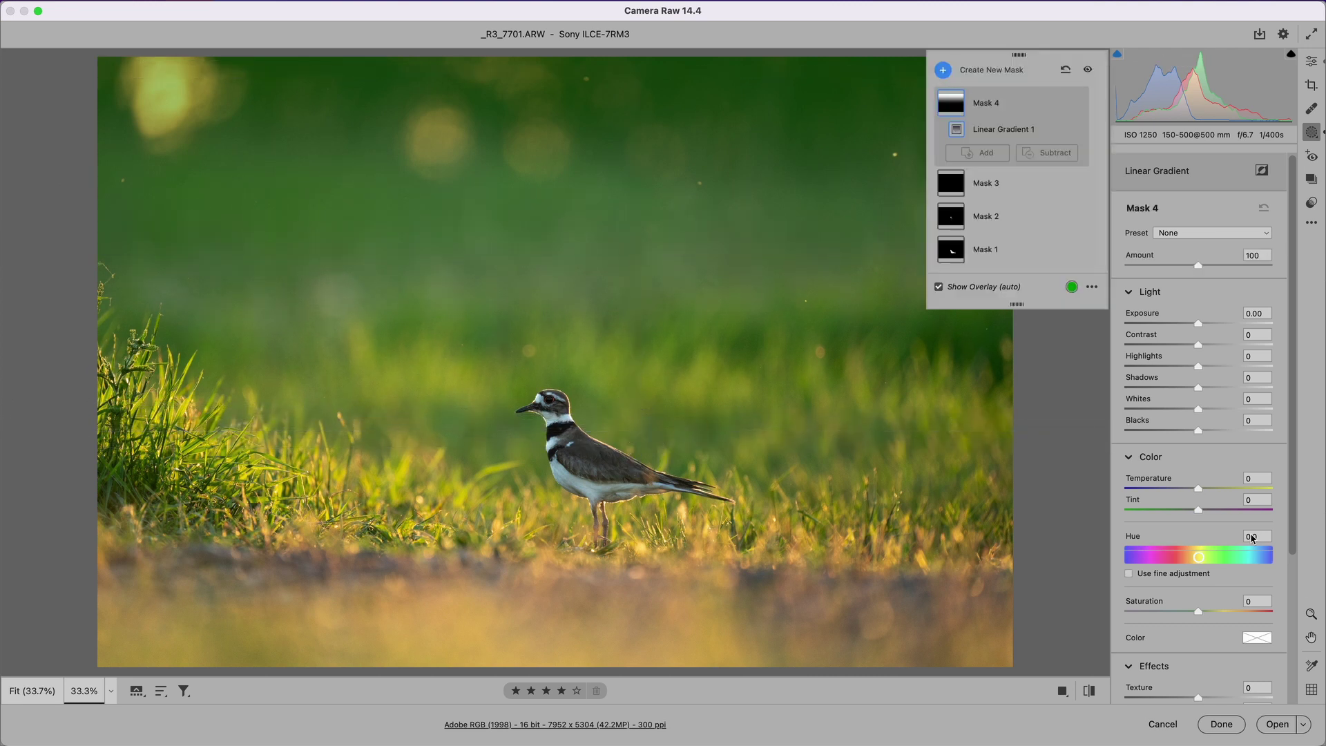
mouse_move(1205, 616)
mouse_down()
mouse_move(1241, 615)
mouse_move(1225, 615)
mouse_up()
Set global Vibrance to +28 and warm Mask 1 to Temperature +7.
key(e)
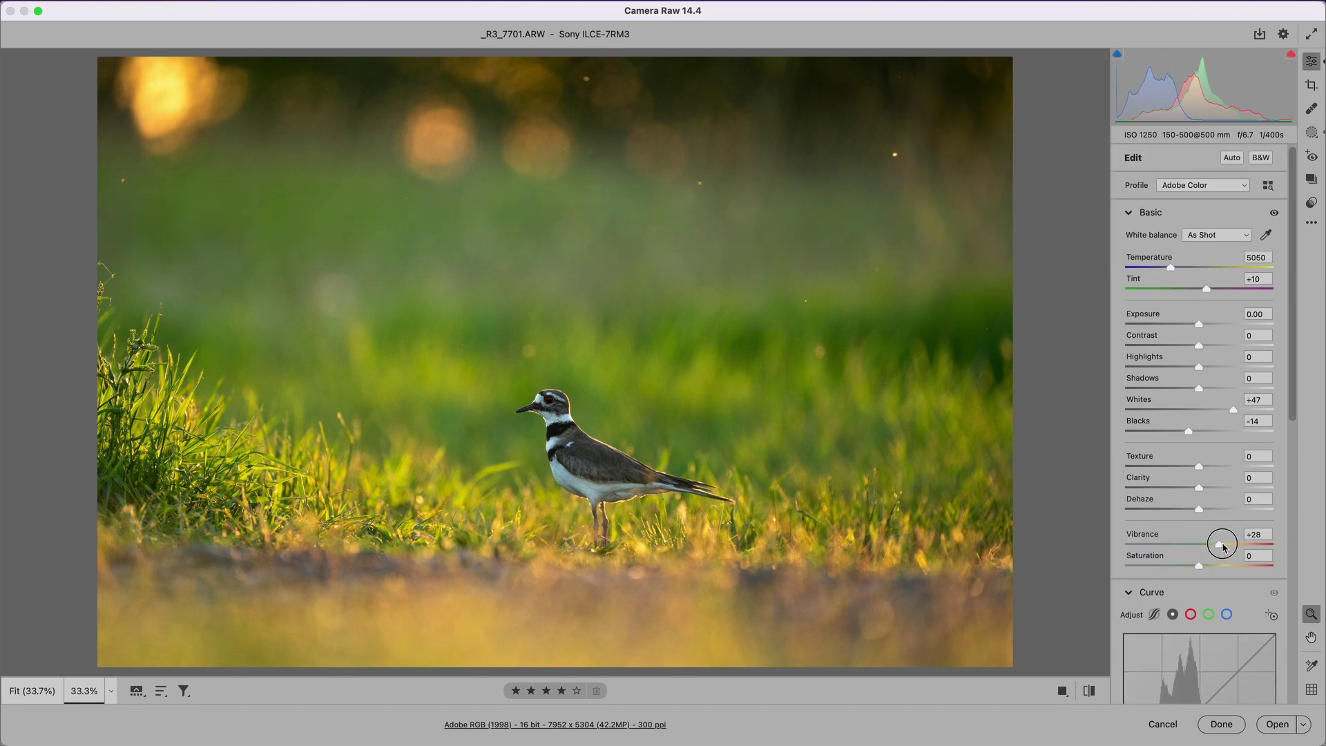
drag(1222, 541, 1213, 544)
key(m)
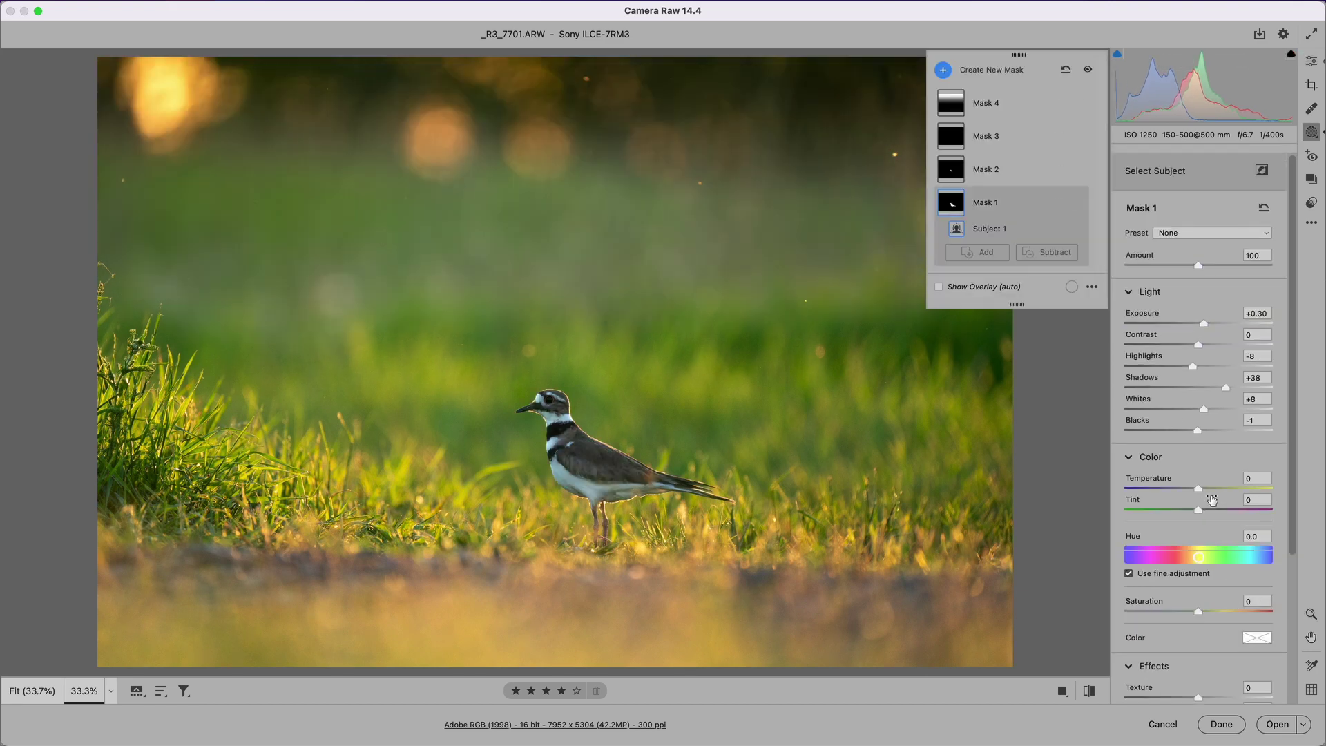
drag(1206, 489, 1203, 495)
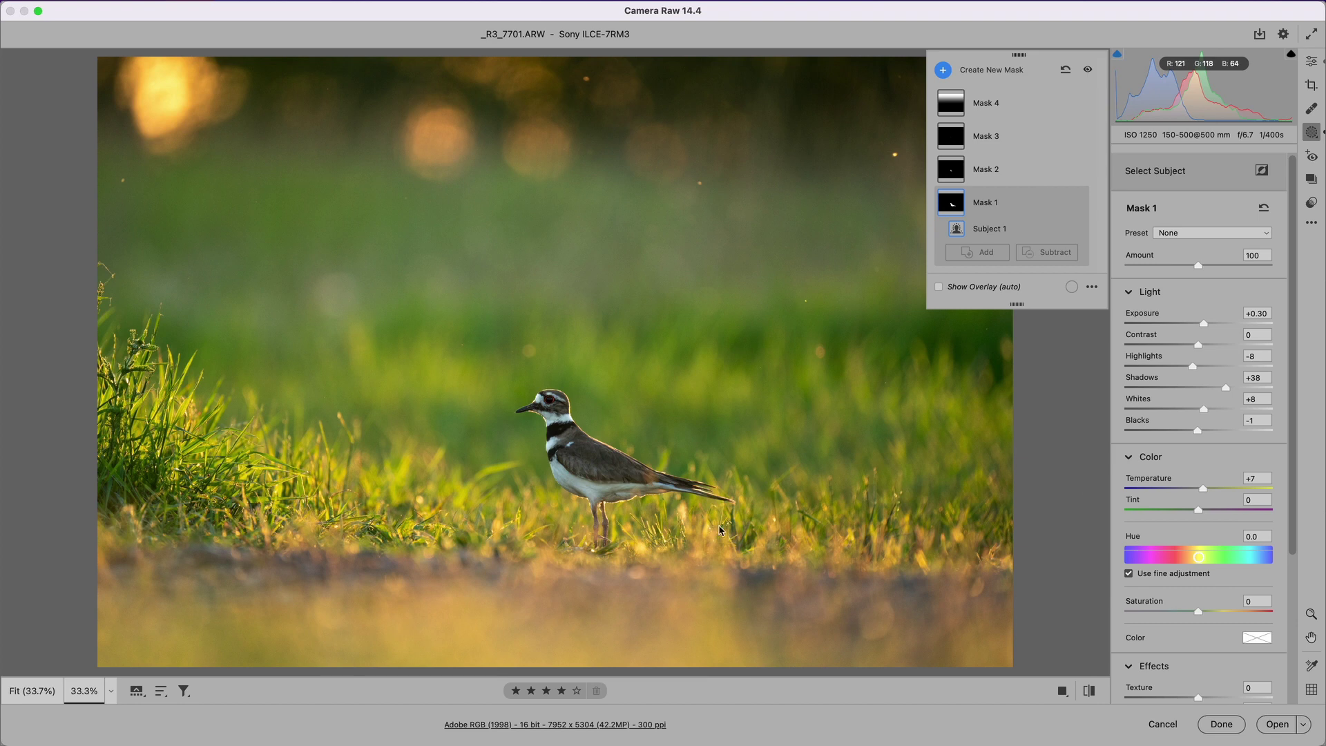
Draw a linear gradient Mask 5 up from the bottom with Tint -40, Temperature +12, Hue +7.4.
key(g)
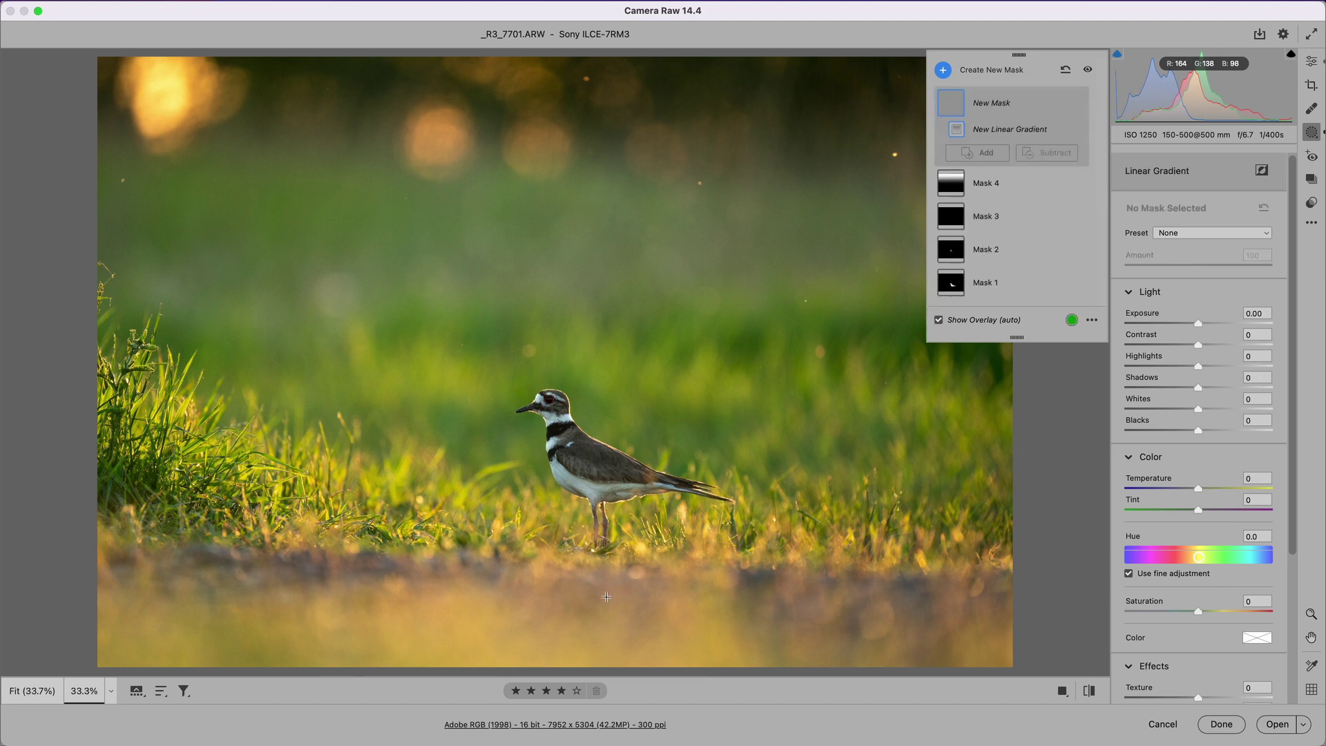
mouse_move(609, 588)
mouse_down()
mouse_move(609, 532)
mouse_move(995, 543)
mouse_up()
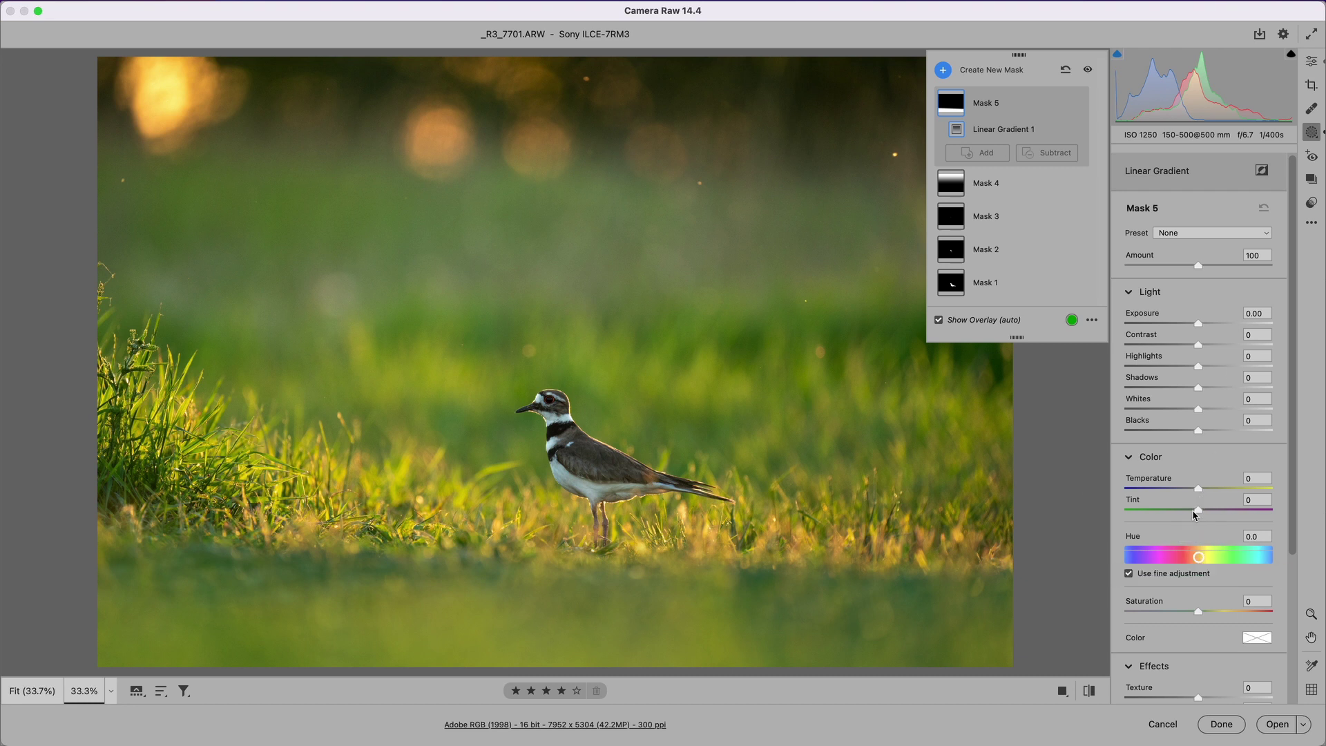
mouse_move(1199, 510)
mouse_down()
mouse_move(1160, 510)
mouse_move(1209, 489)
mouse_up()
drag(1199, 557, 1256, 560)
drag(1175, 510, 1176, 509)
Set the foreground mask to Highlights -20, Exposure +0.10, Whites -2, refining temperature and tint.
drag(1199, 366, 1200, 329)
drag(1199, 409, 1196, 409)
drag(1208, 488, 1208, 489)
drag(1176, 510, 1170, 510)
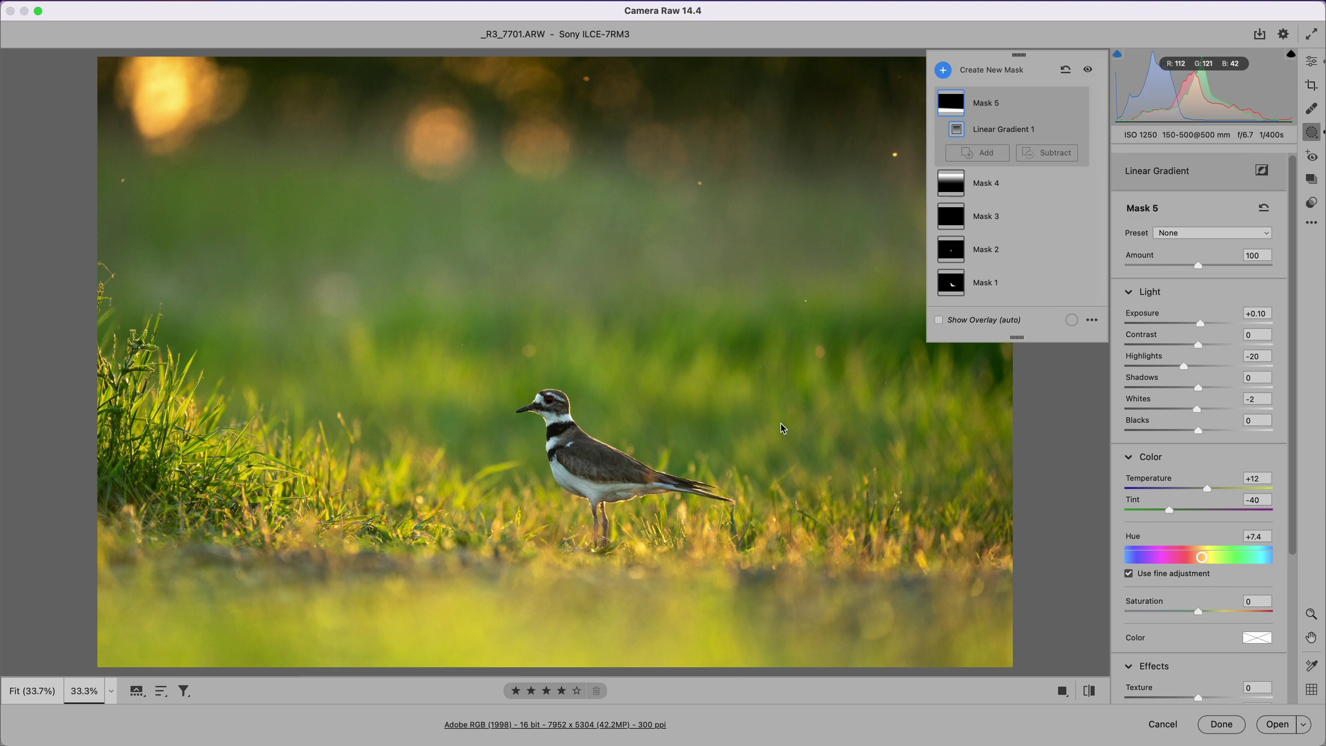
Crop the photo in from the right to 6728 × 4488 and open it in Photoshop.
key(c)
drag(922, 361, 867, 360)
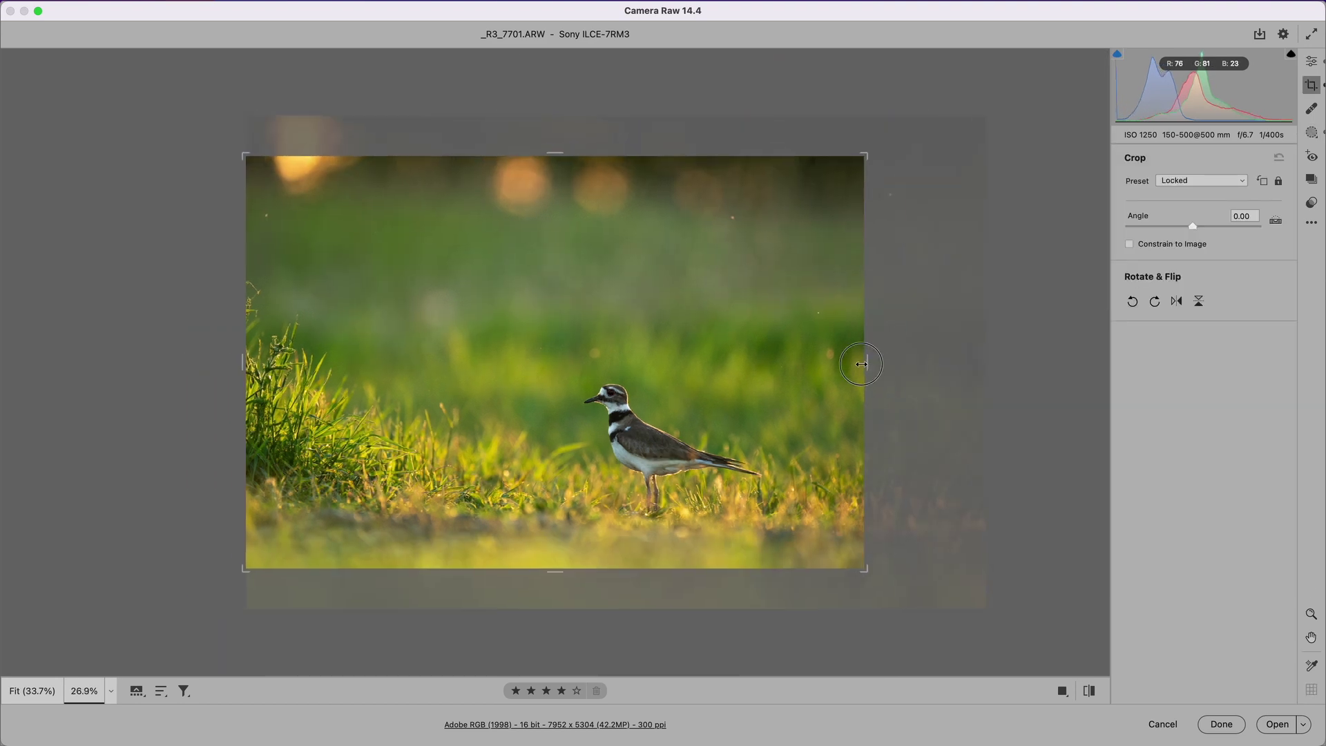
drag(687, 487, 650, 503)
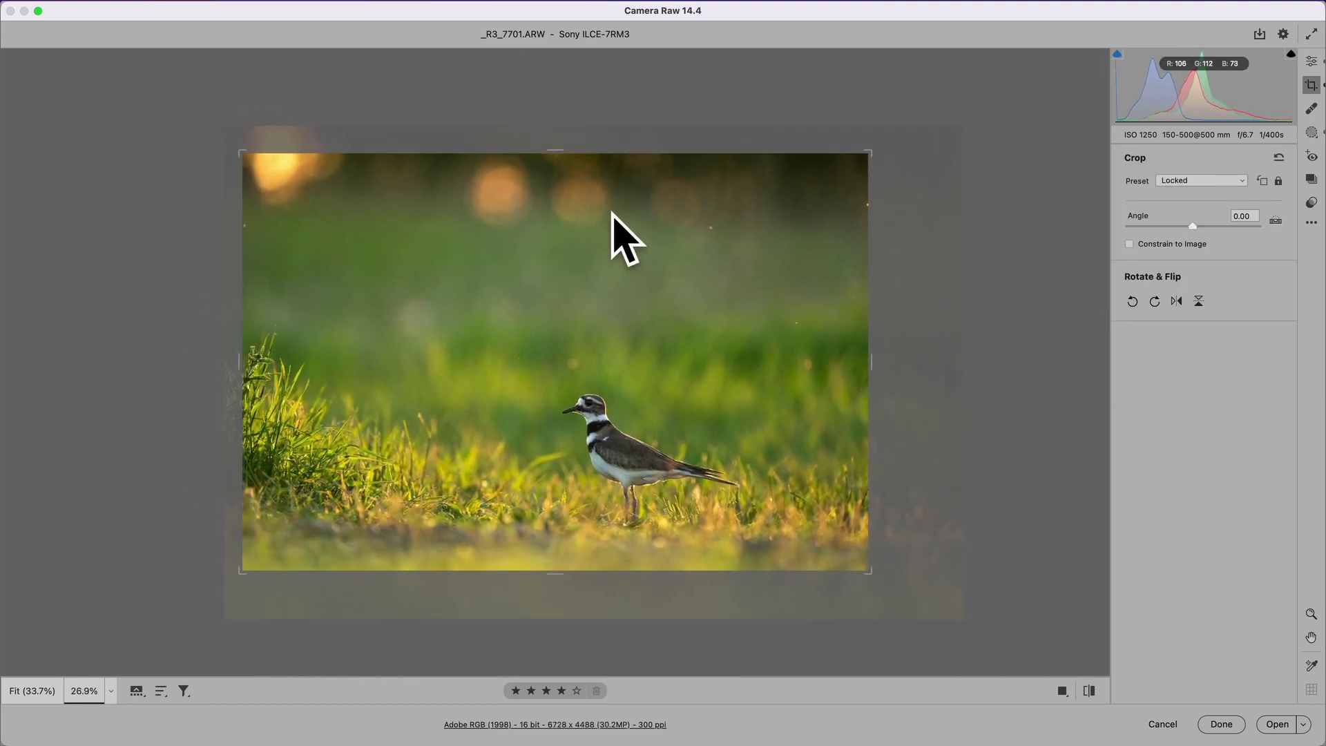
key(e)
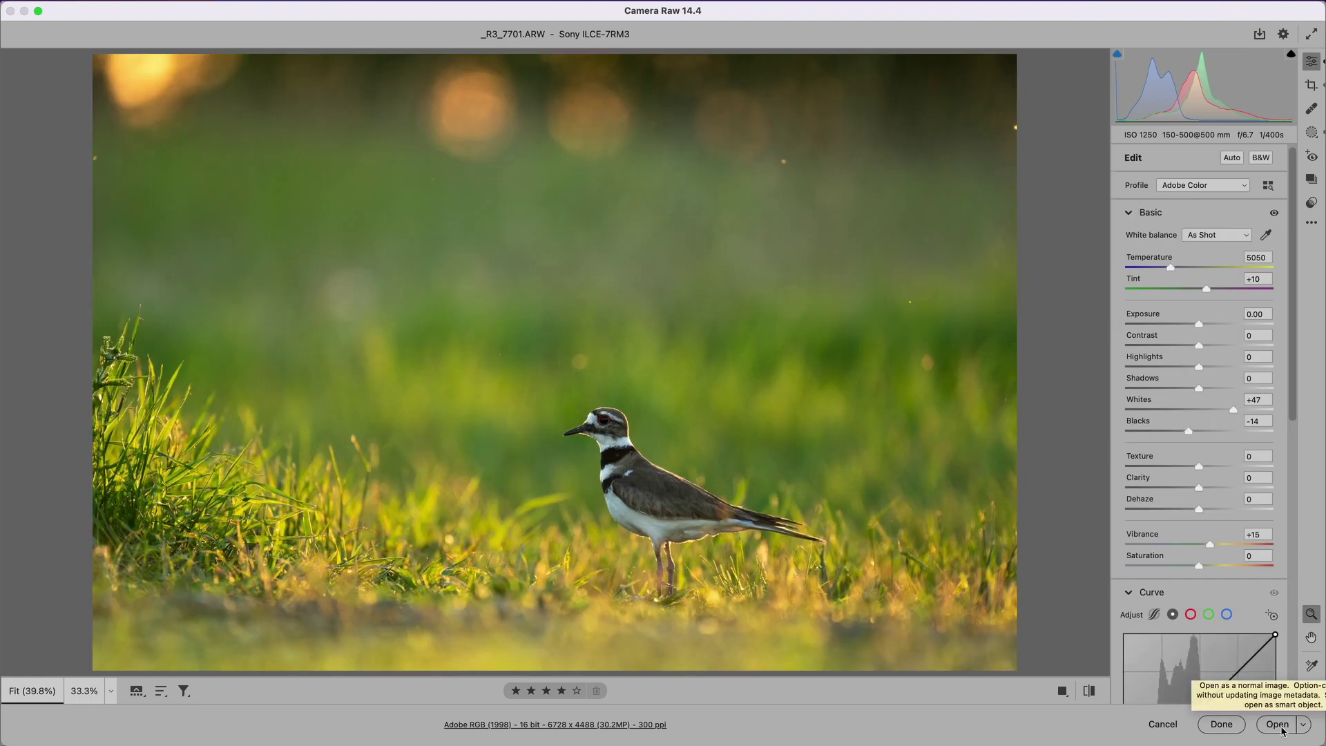
key(c)
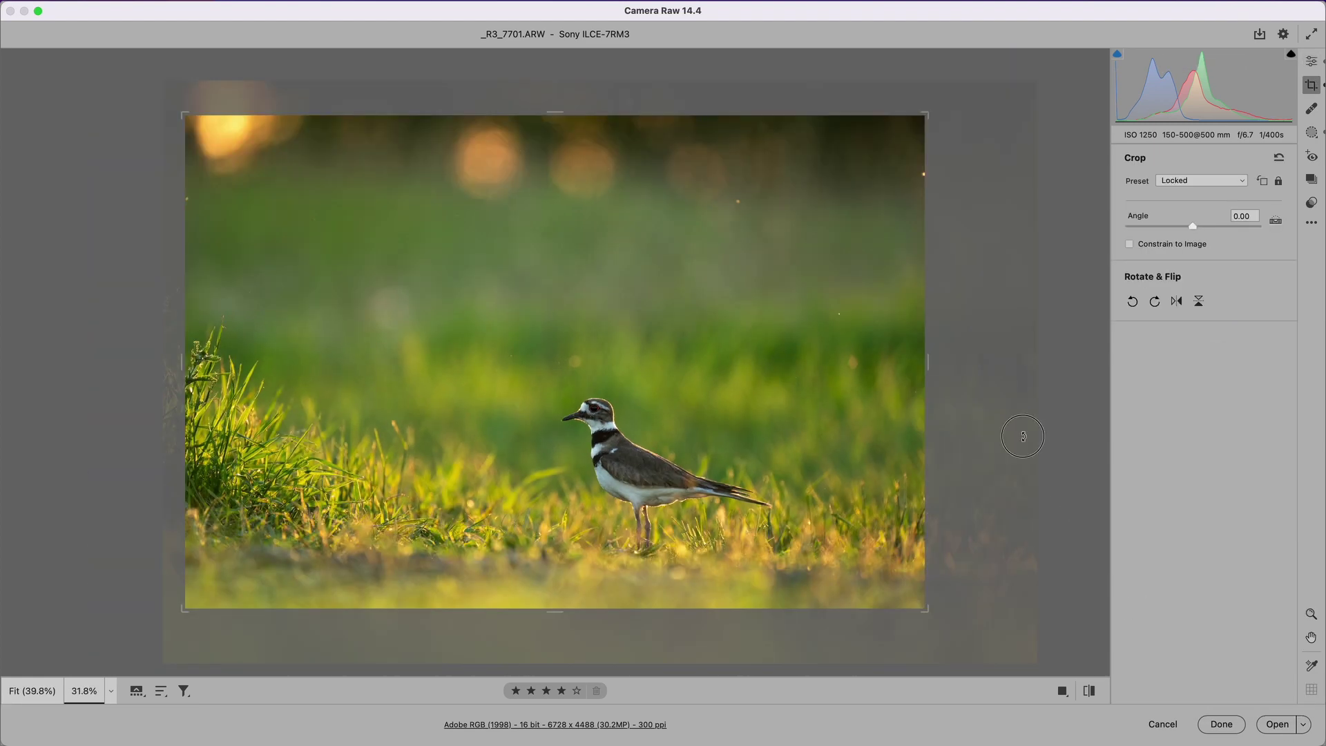
key(e)
click(1292, 723)
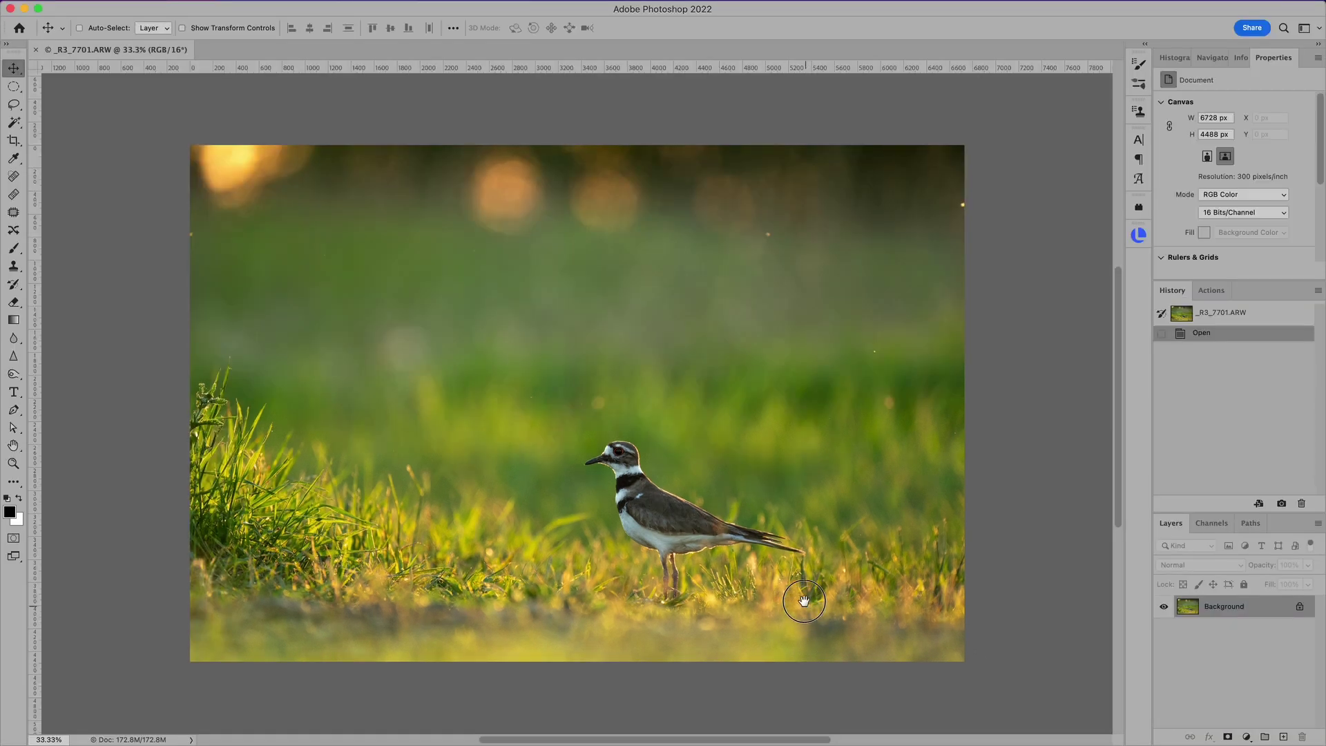
Add empty Layer 1 and set up a Brush with 0% hardness, 40% opacity, 3% flow, 800 px.
drag(808, 613, 794, 586)
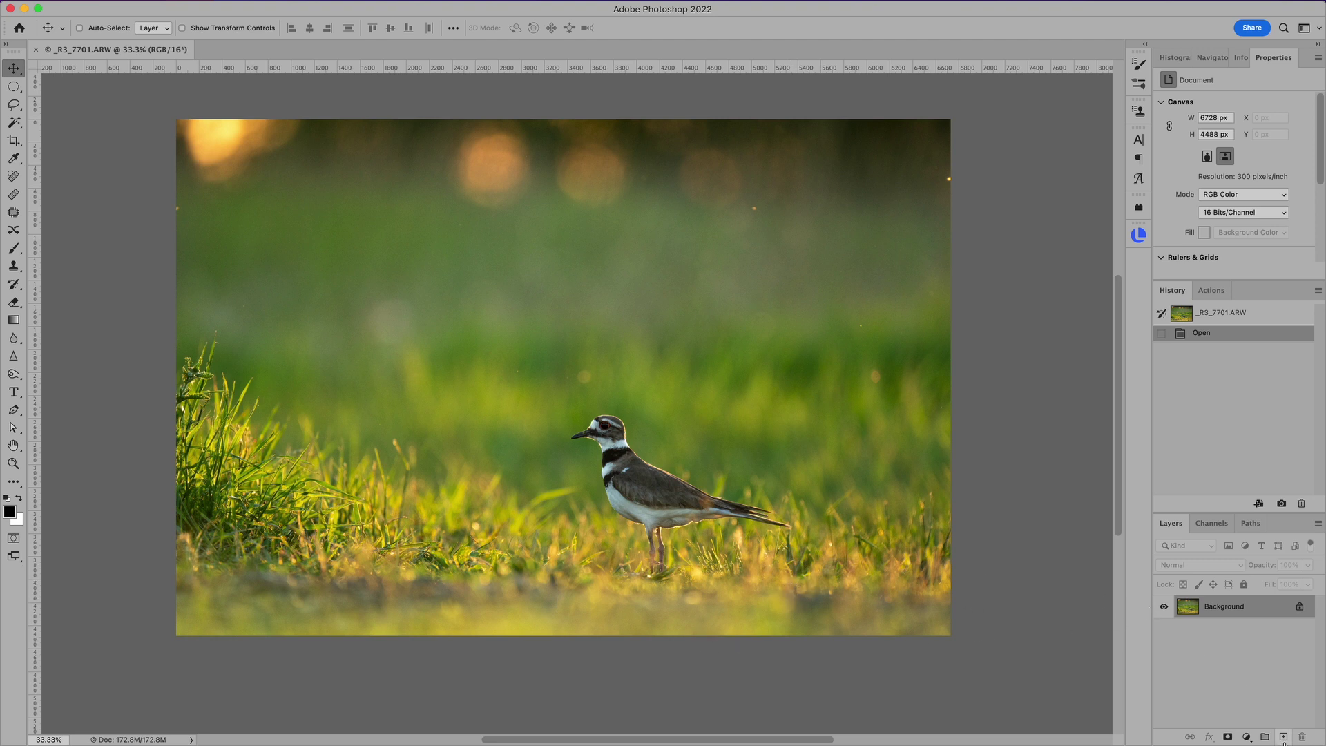
click(1283, 737)
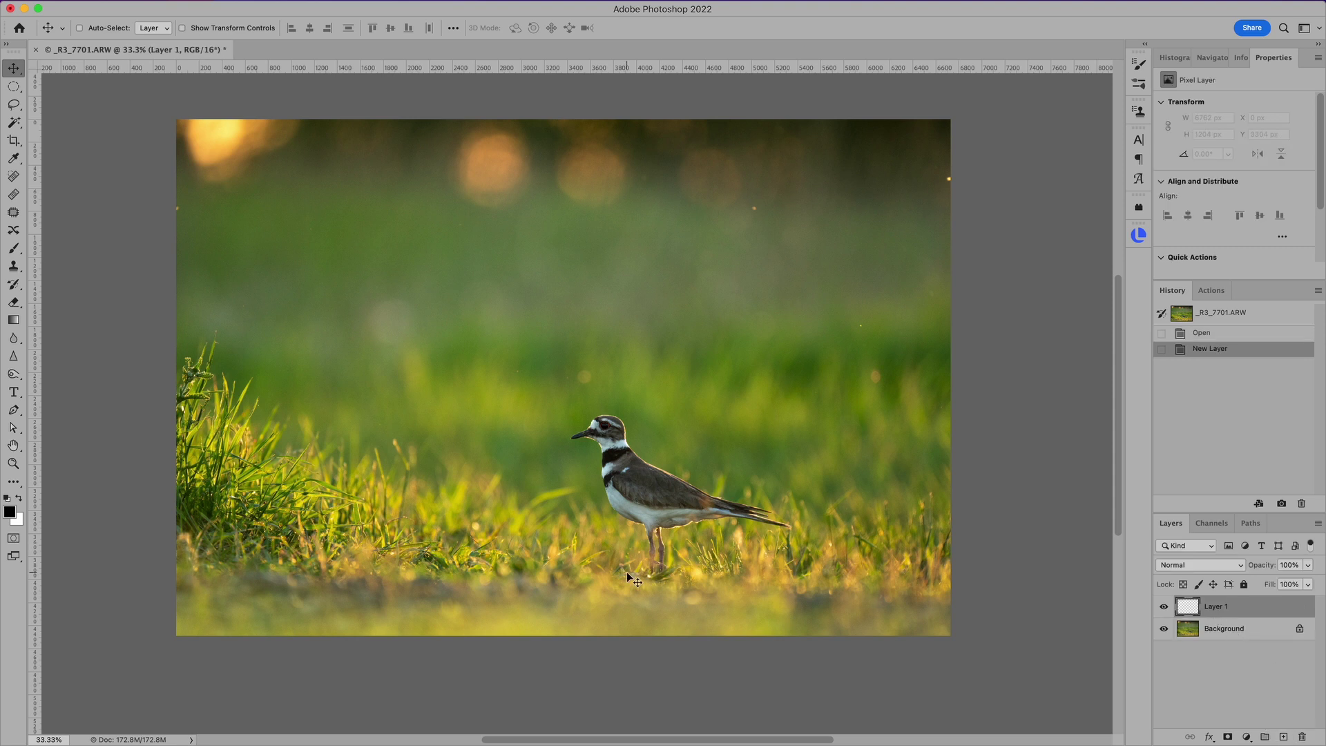
click(12, 249)
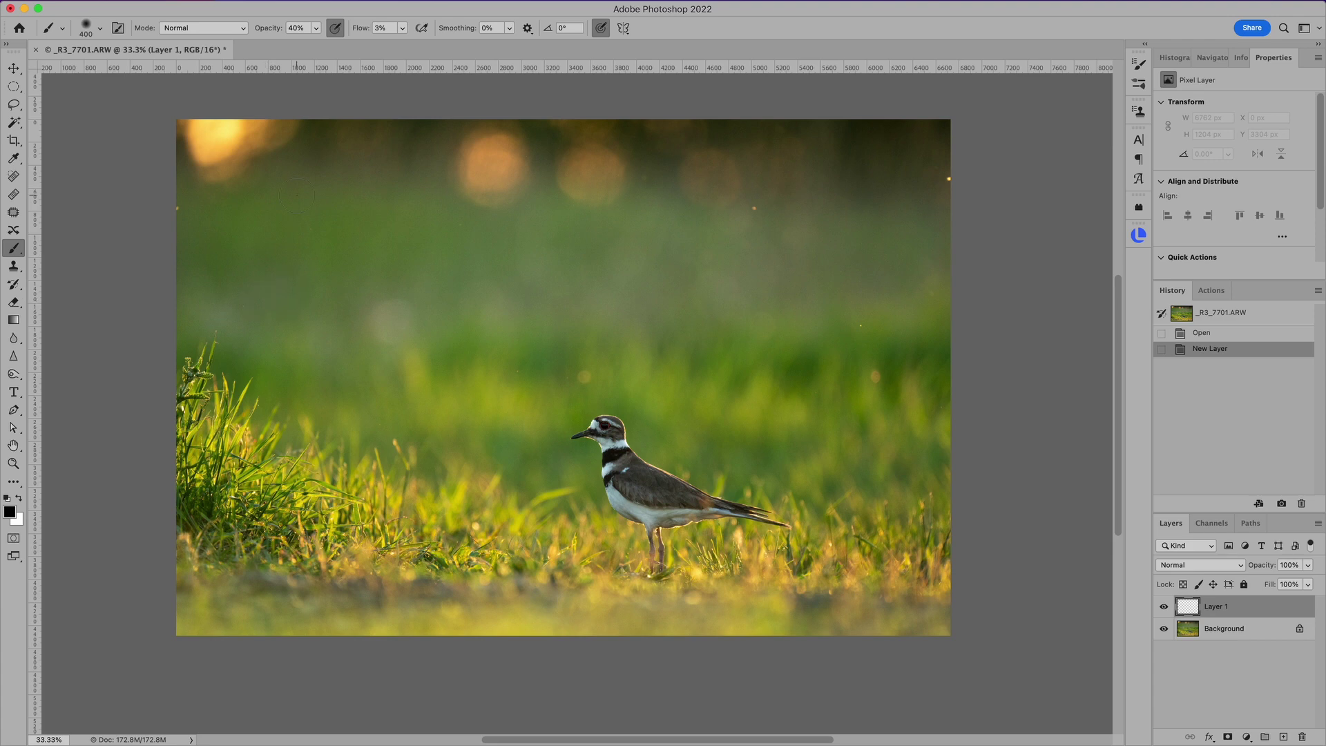
click(88, 27)
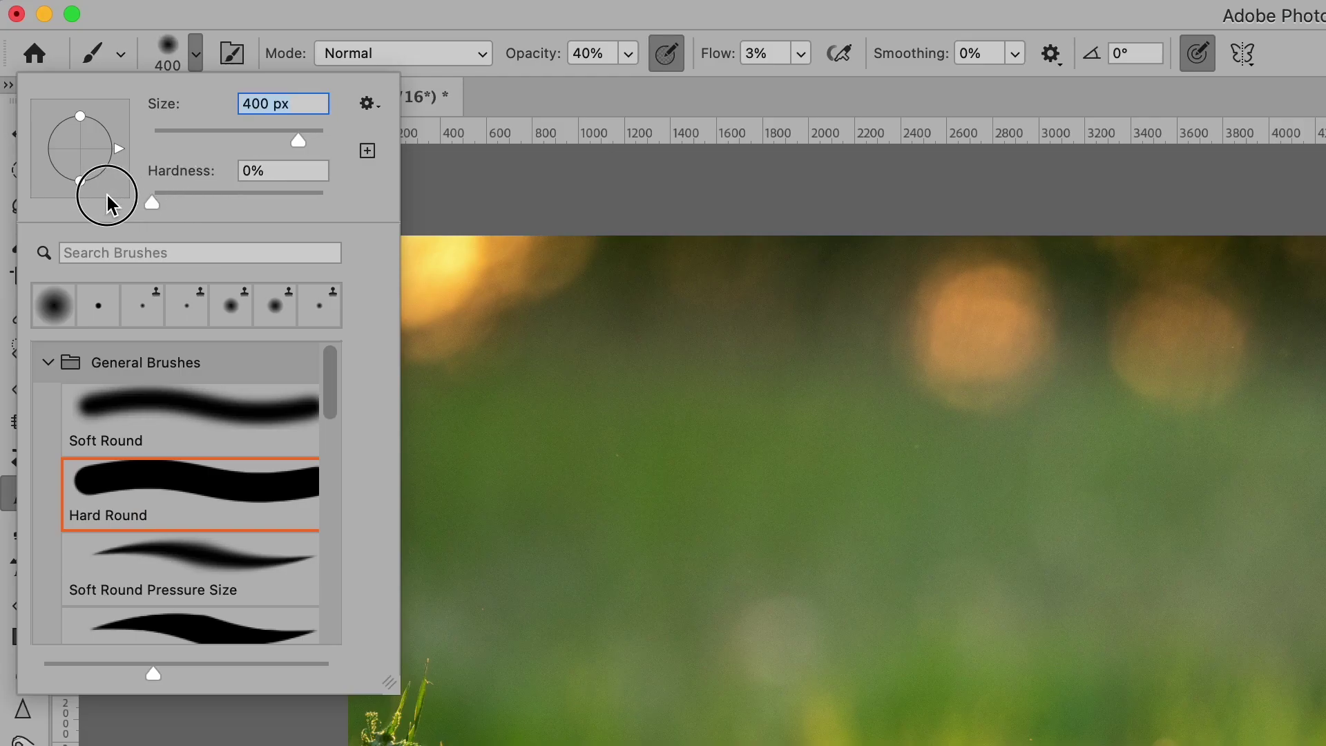
key(Tab)
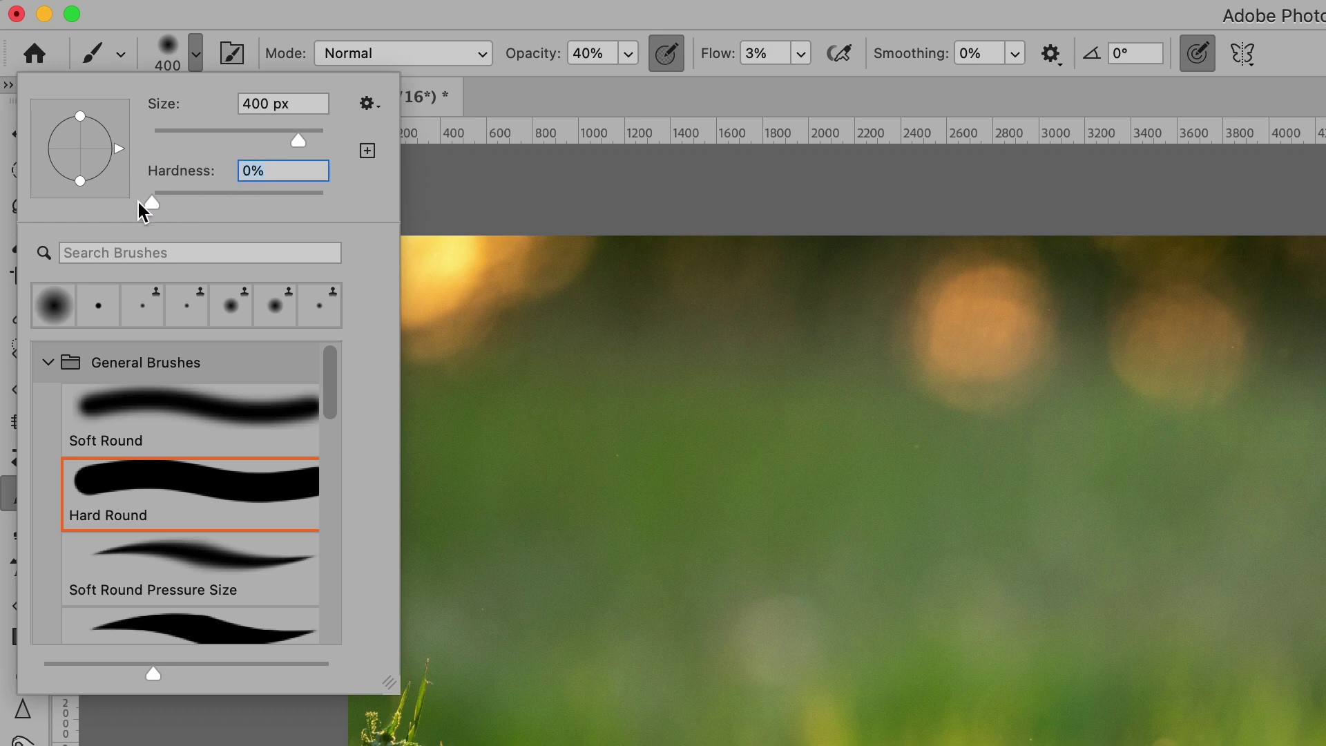
click(287, 45)
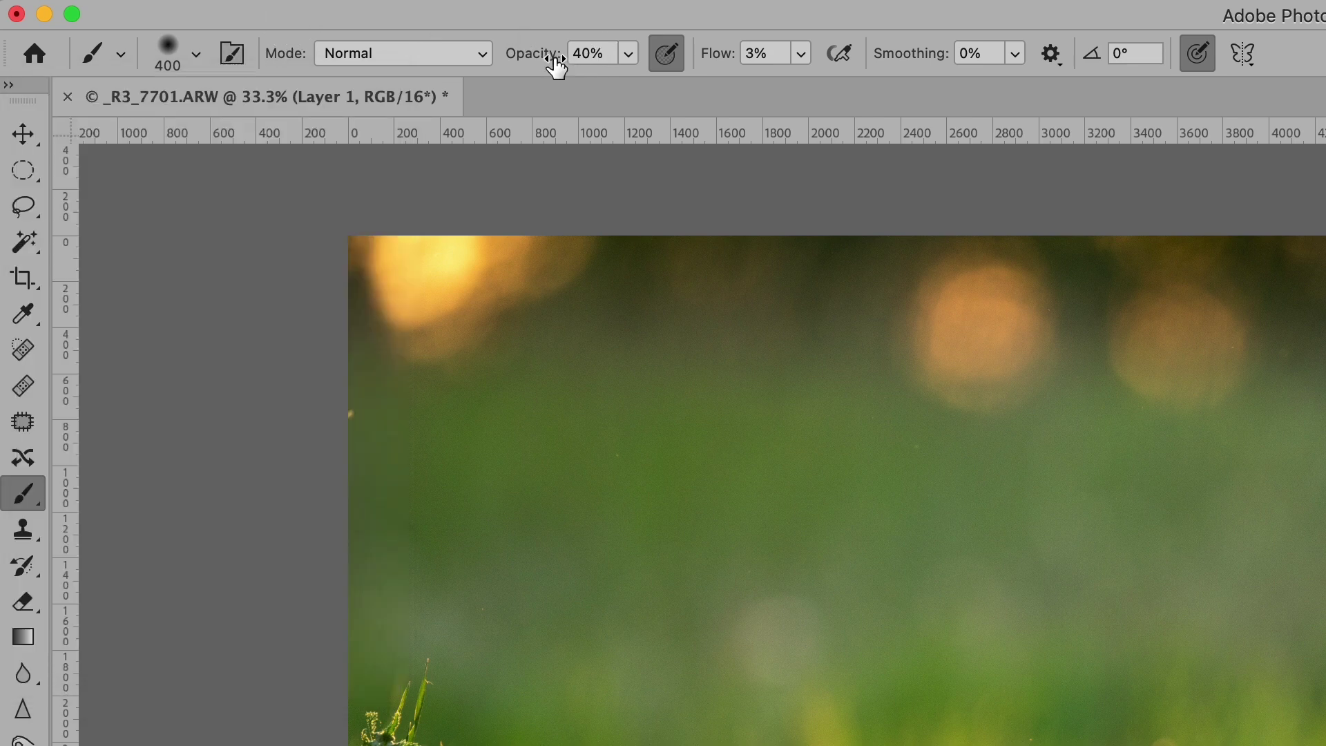
drag(550, 61, 529, 64)
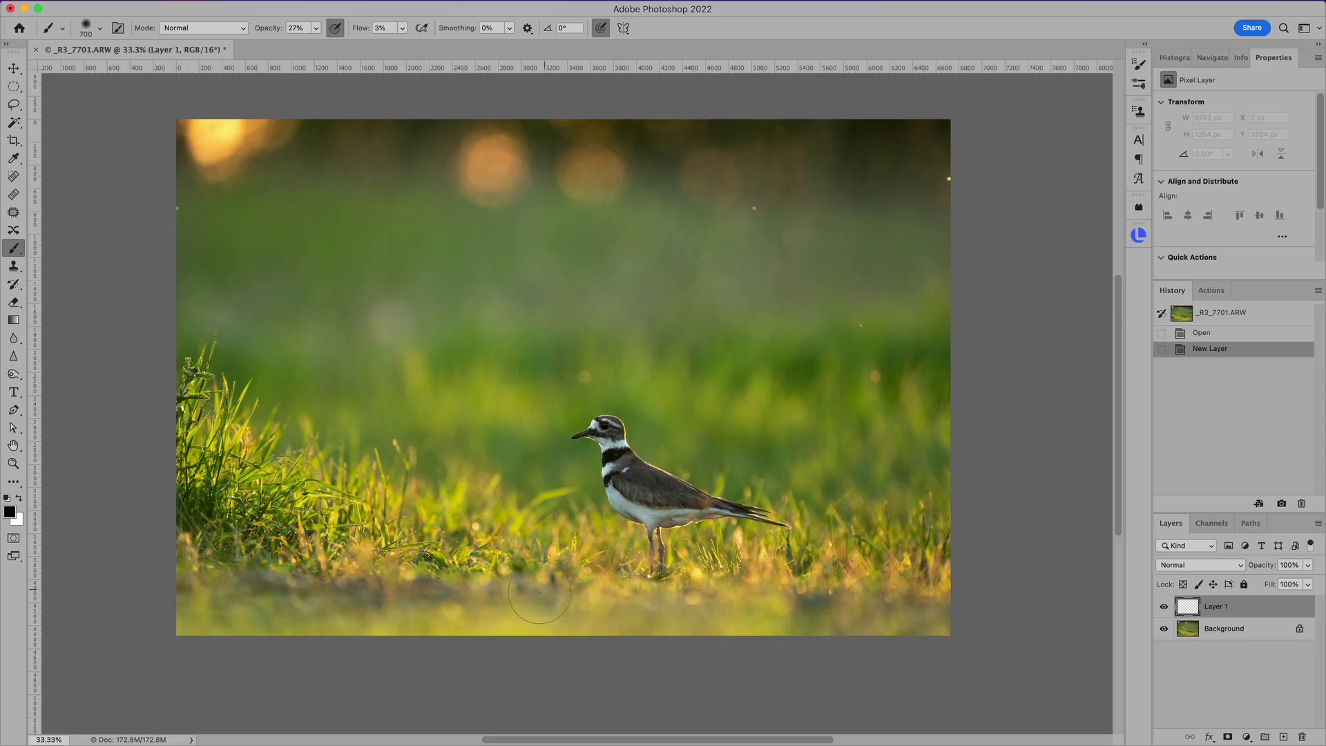
key(bracketright)
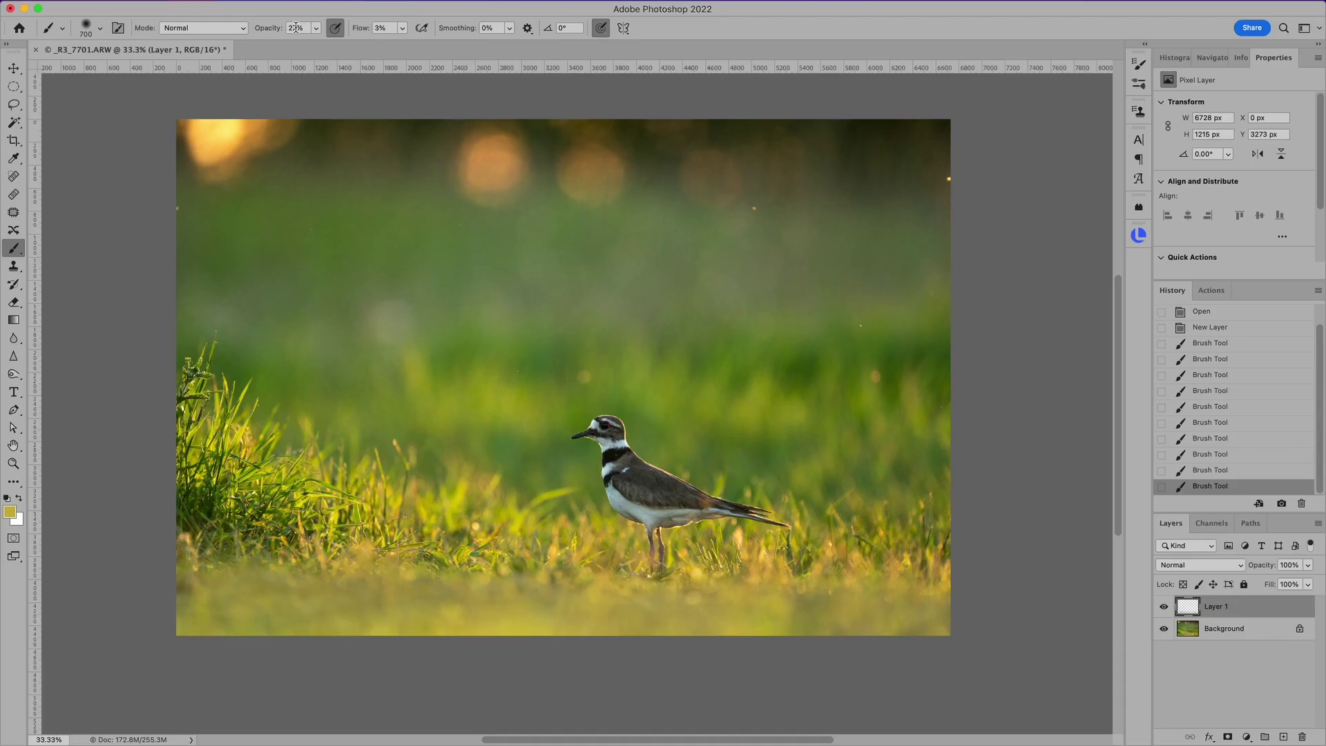
Raise the brush opacity from 23% to 38% for painting the gravel on Layer 1.
drag(268, 28, 277, 29)
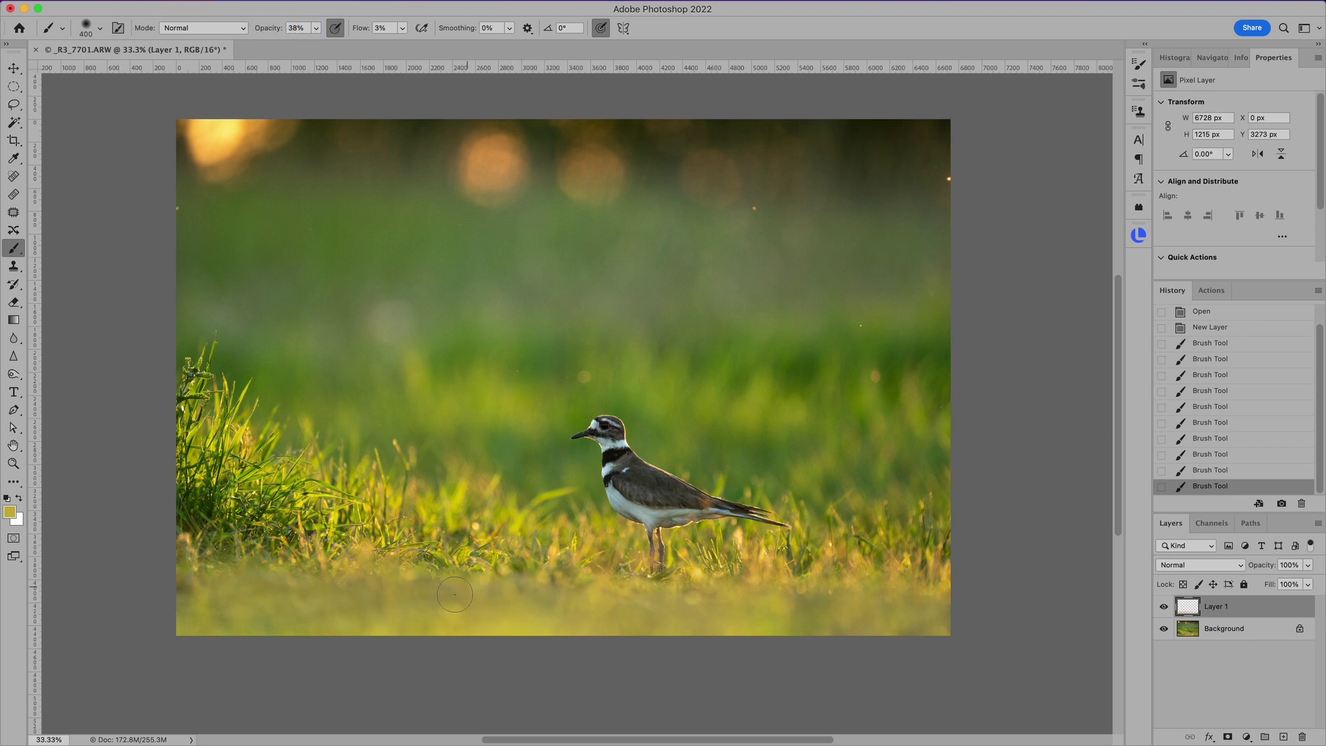